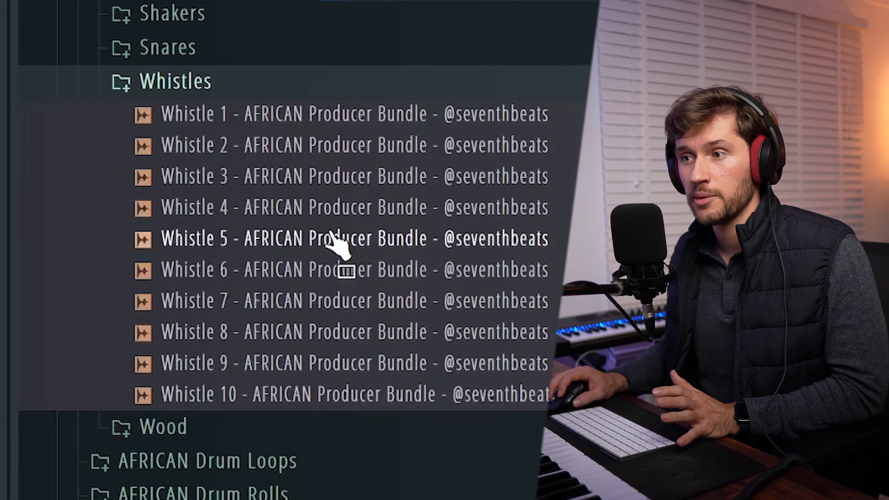
Audition samples in the Whistles and Shakers folders and play back the off-beat C5 pattern
left_click(282, 214)
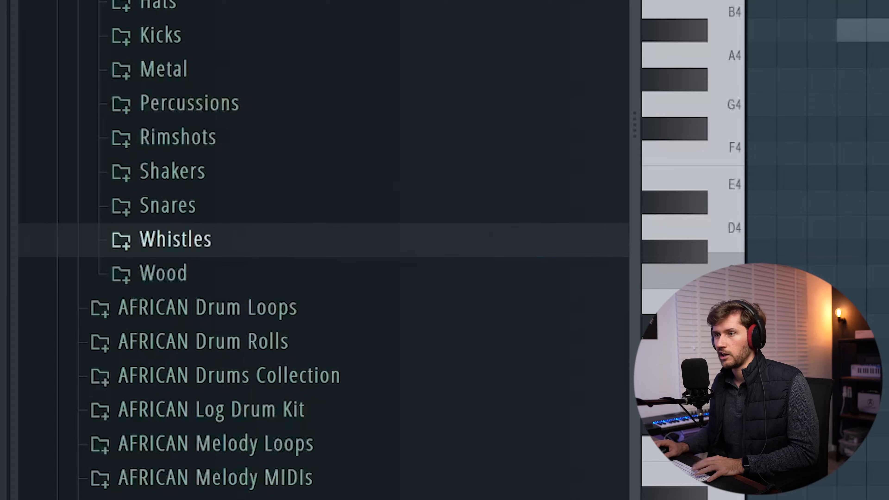
left_click(283, 177)
scroll(347, 264, "down", 4)
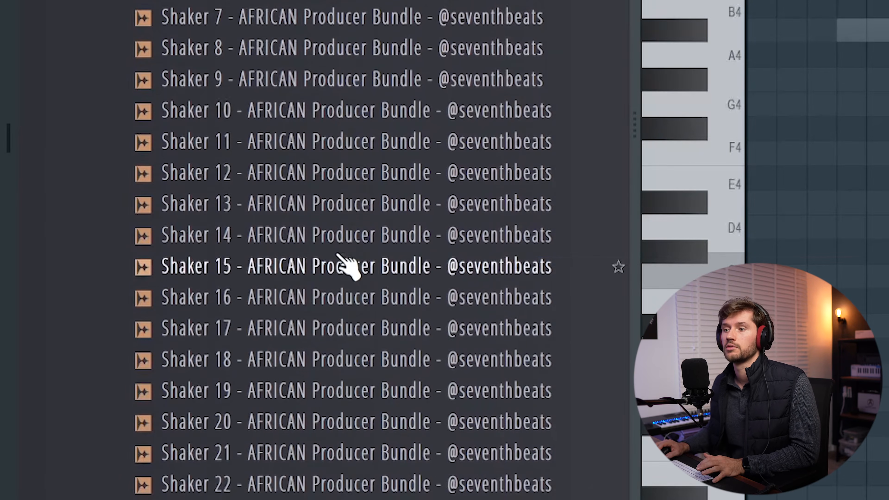
left_click(325, 333)
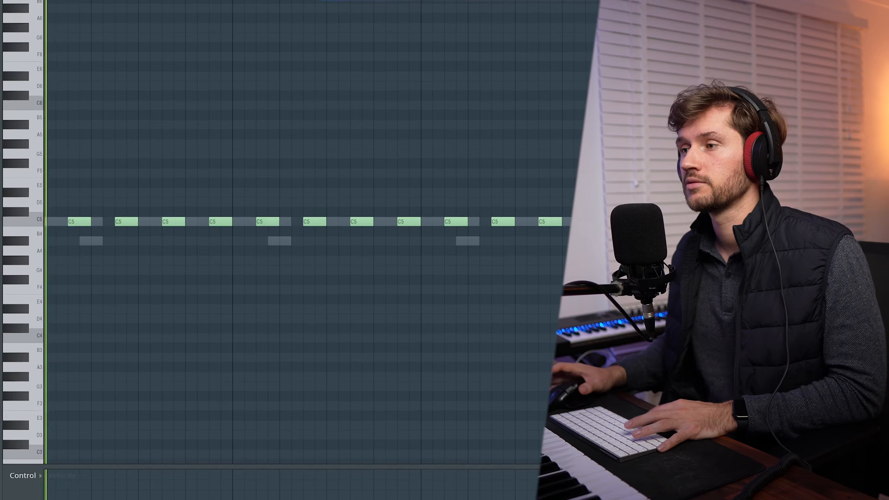
key("space")
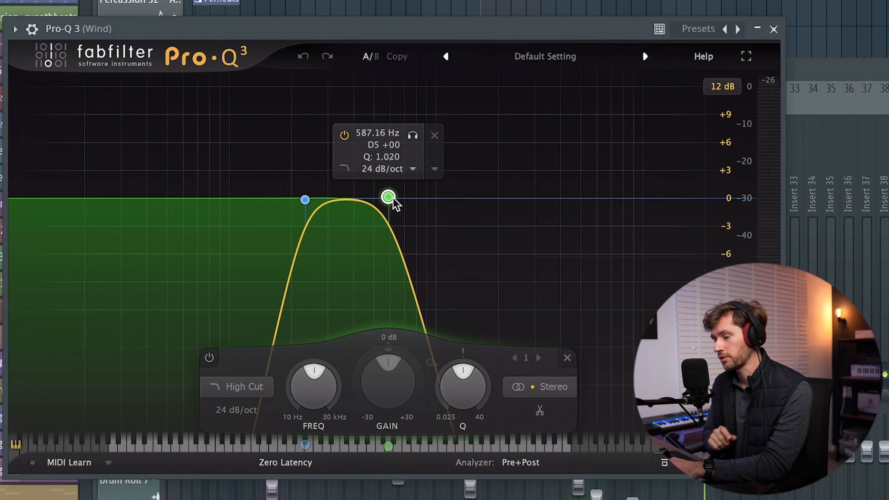
Set the scale highlighting root note to B for the Wind channel and play back the long B4 notes
key("space")
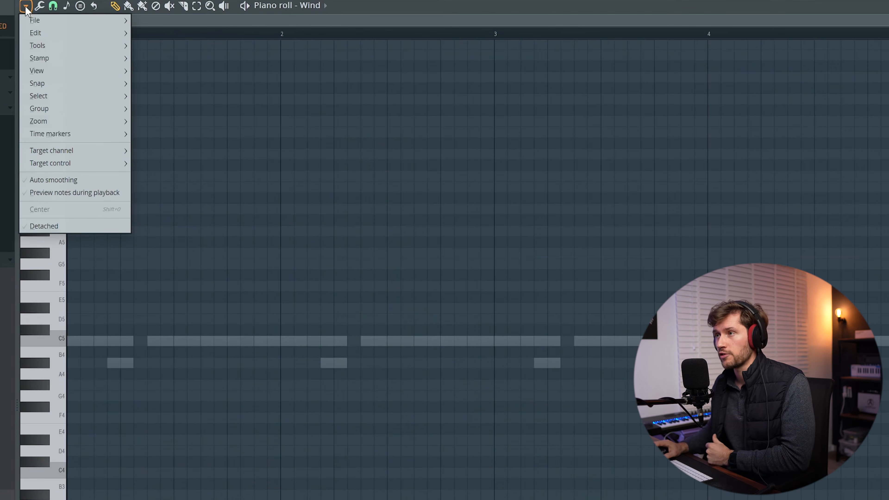
mouse_move(59, 71)
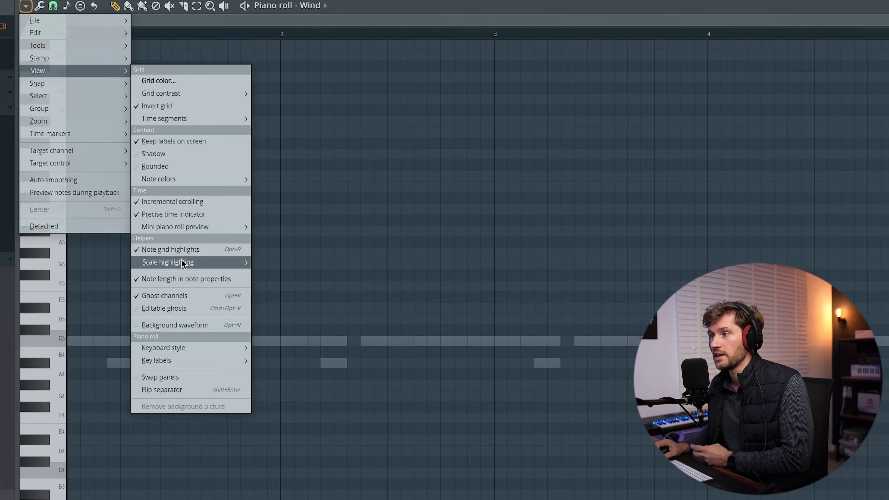
mouse_move(182, 263)
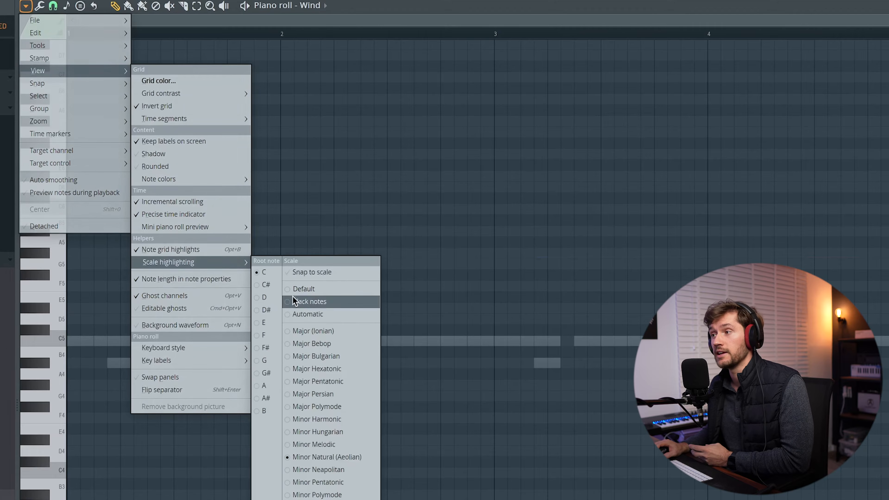
left_click(263, 412)
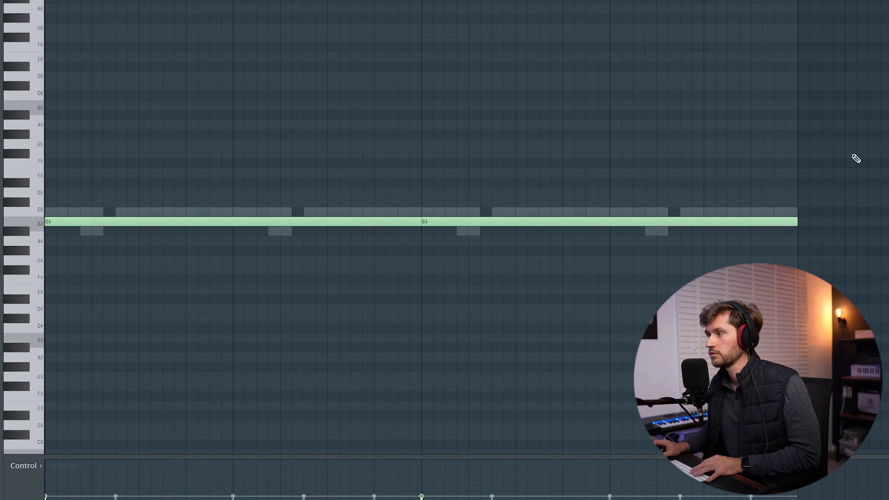
key("space")
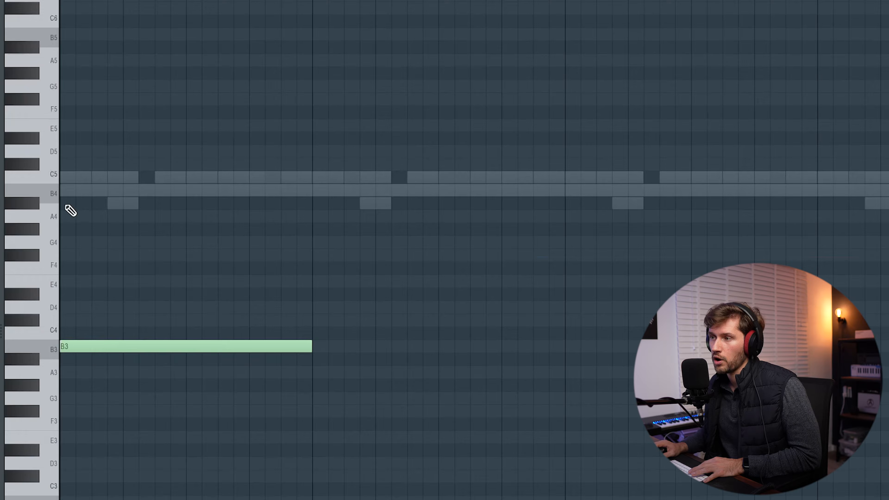
Duplicate the B3, B4, D5, F#5 chord into bar two and move the copy's two lowest notes to D4 and A4
scroll(134, 220, "up", 3)
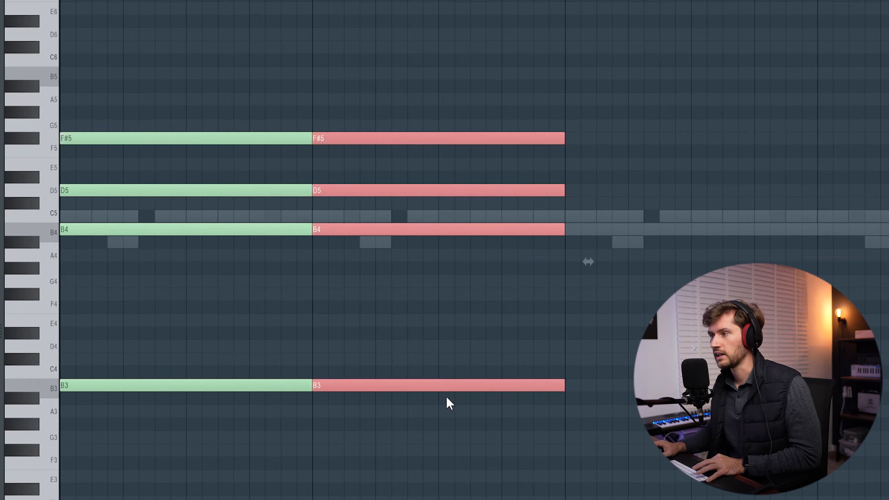
key("ctrl+d")
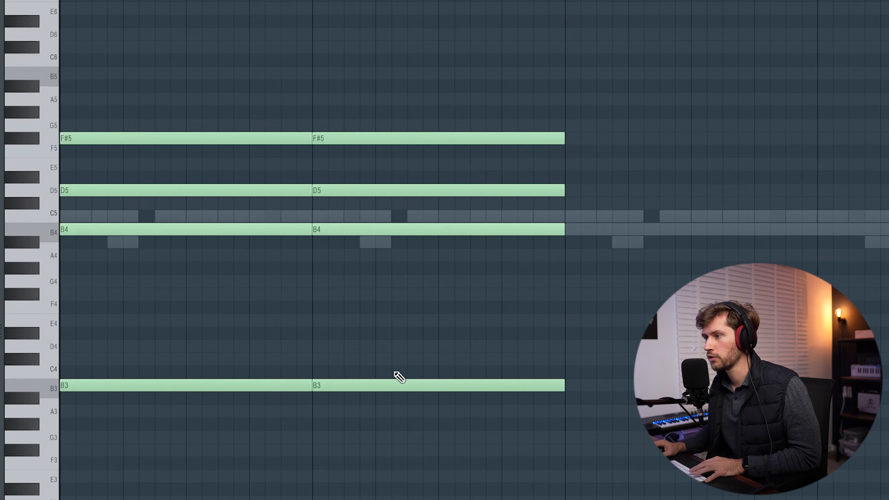
left_click_drag(326, 385, 327, 346)
left_click_drag(420, 229, 421, 256)
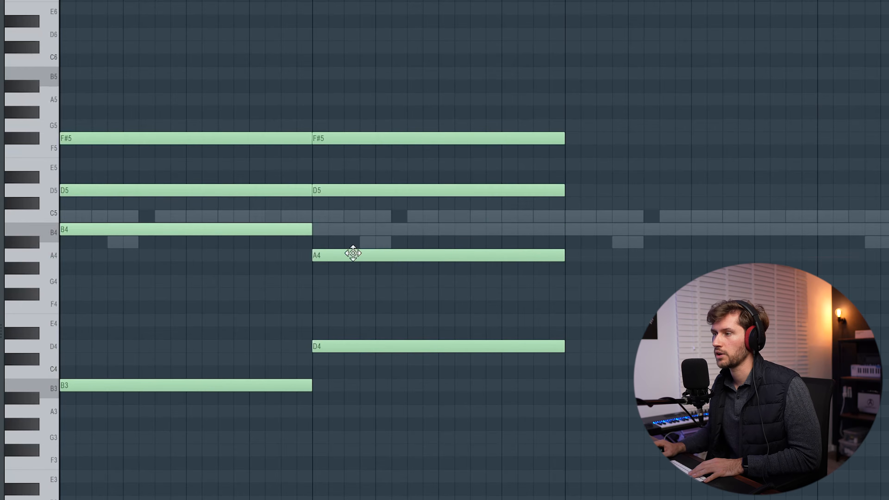
key("space")
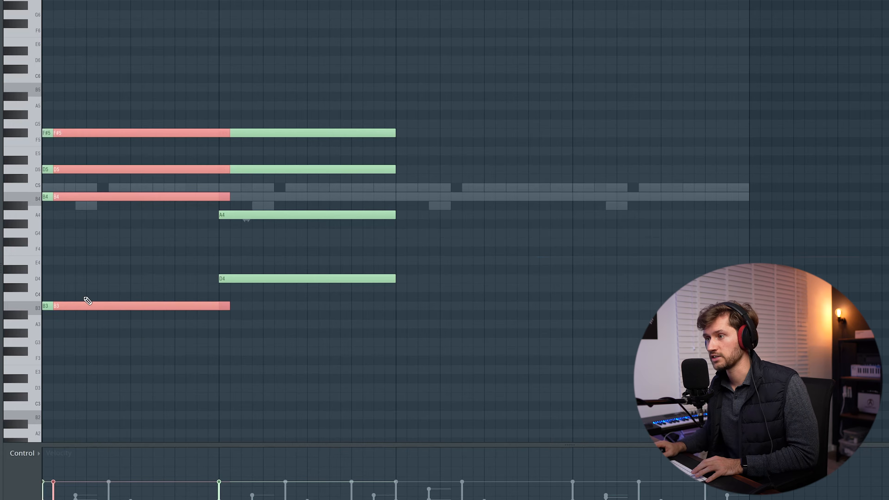
Move the pasted chord into bar three and revoice it as A3, E4 and C#5
left_click_drag(80, 307, 435, 323)
left_click_drag(425, 139, 441, 159)
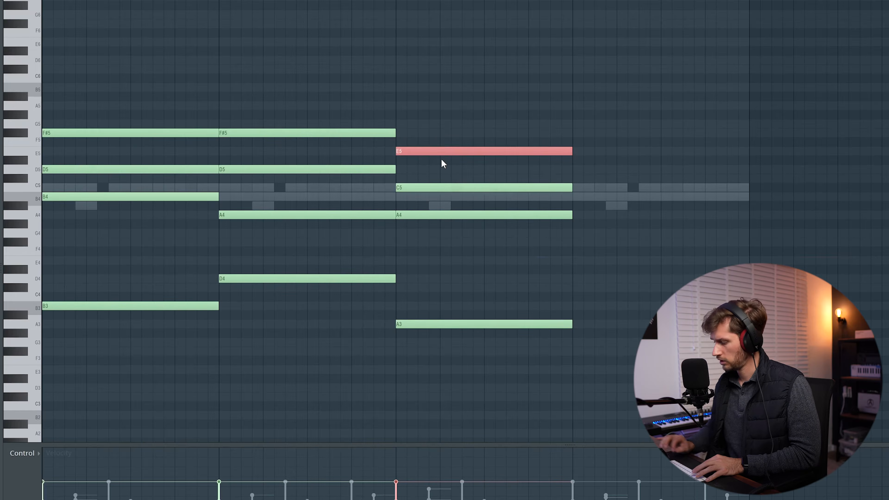
key("ctrl+Down")
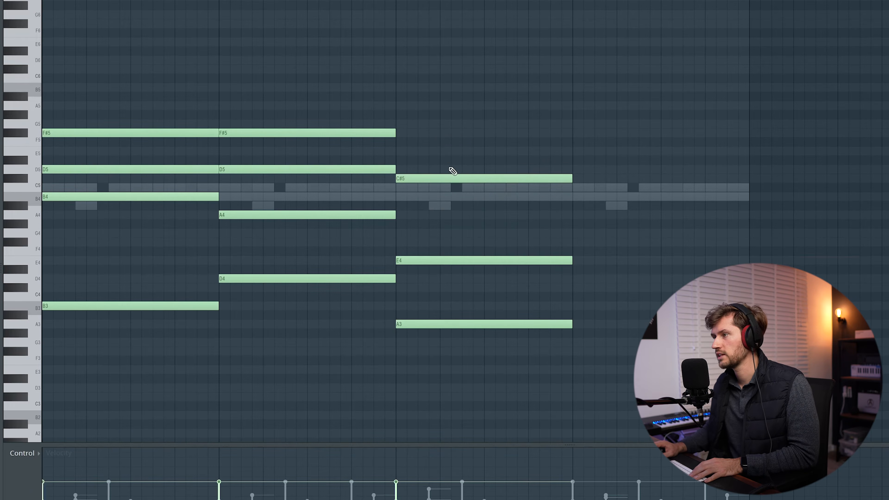
Paste the opening chord into bar four, transpose it down to an F#3 root, and play back the progression
key("ctrl+v")
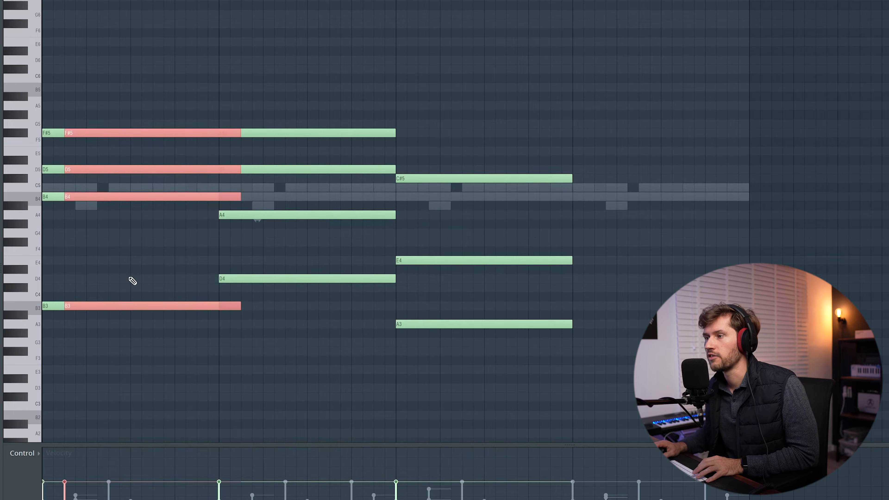
left_click_drag(124, 308, 606, 347)
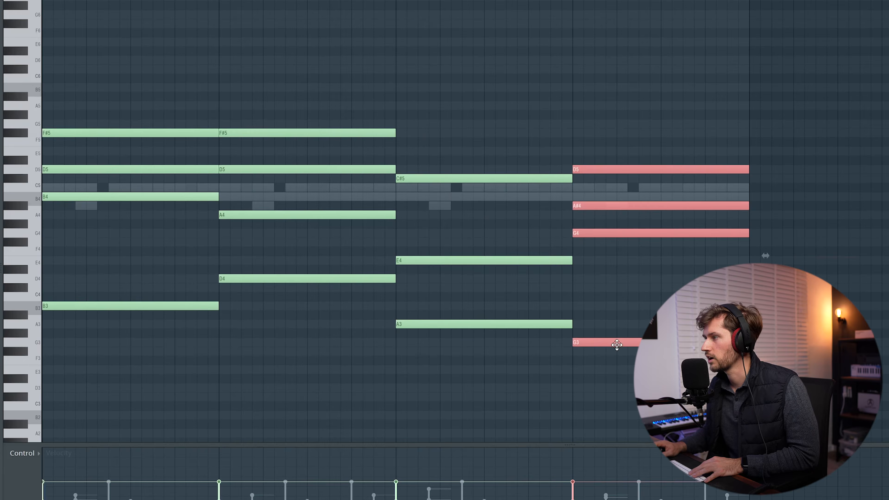
left_click_drag(618, 351, 619, 354)
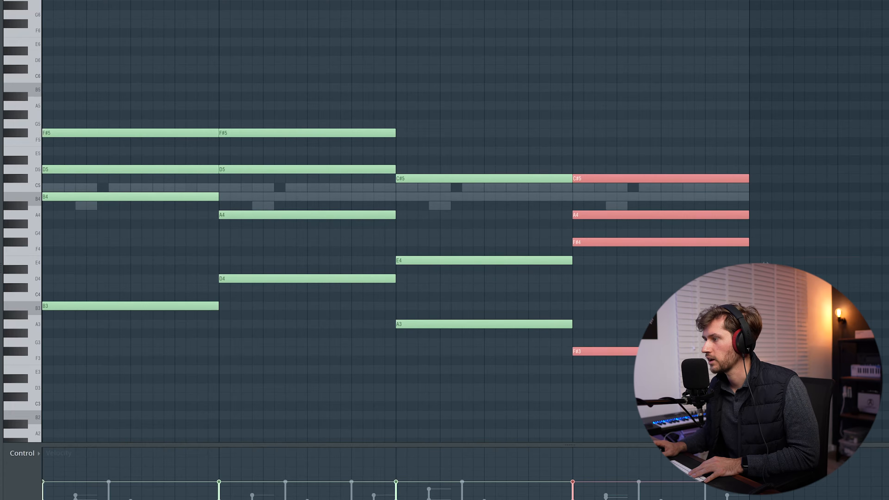
key("ctrl+d")
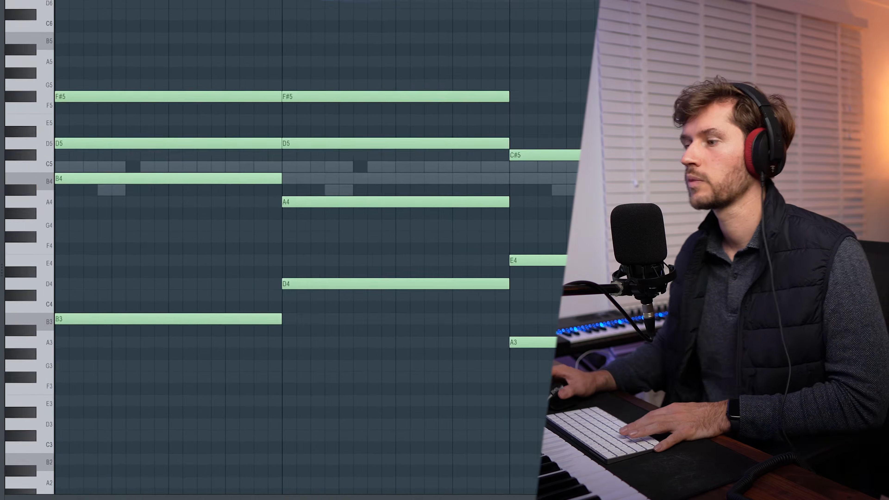
key("space")
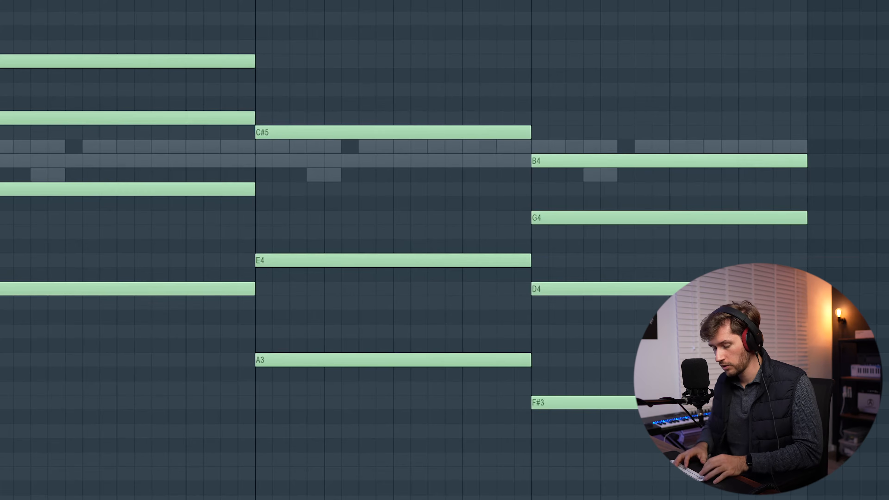
Strum the chord progression's note starts and ends with Preserve end on, and bring up the Randomizer
key("alt+s")
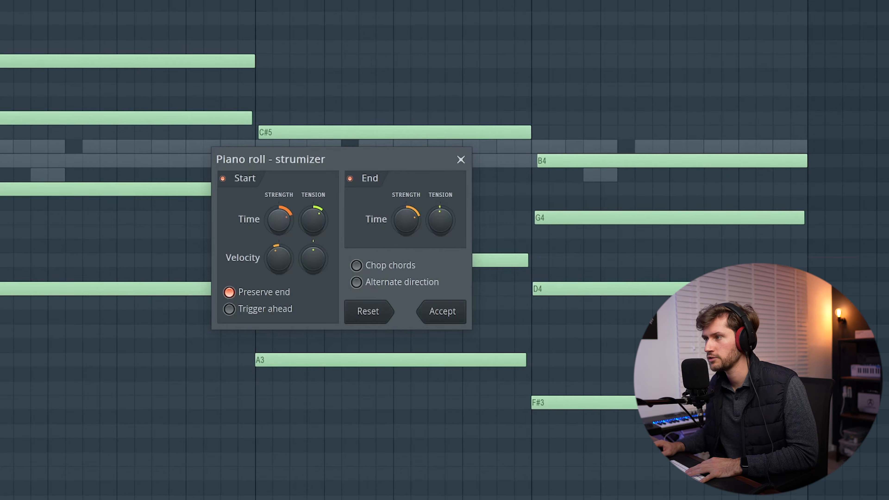
left_click(442, 312)
key("alt+r")
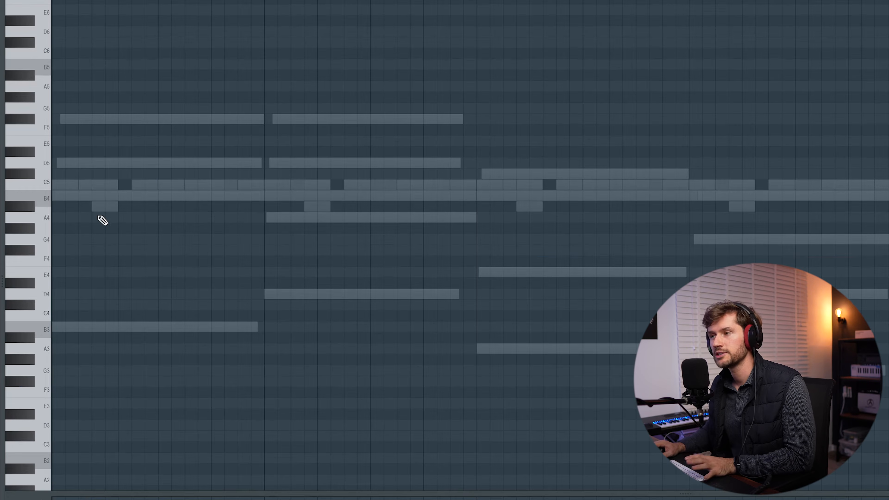
Write a melody of one-bar notes D5, F#5, C#5 and B4 across the four bars during playback
scroll(65, 188, "up", 2)
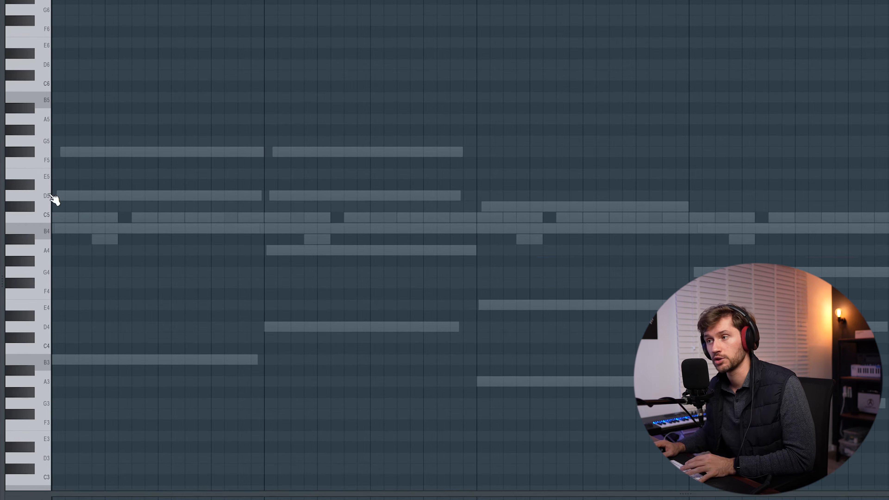
key("space")
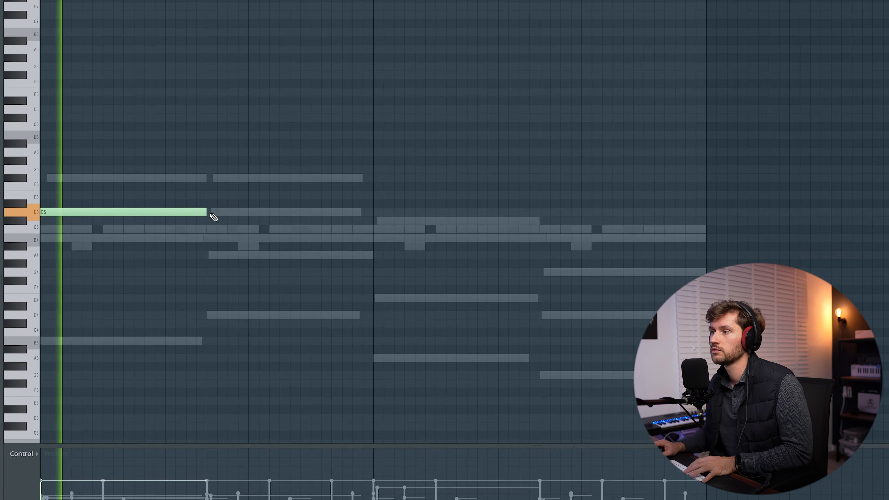
left_click(274, 152)
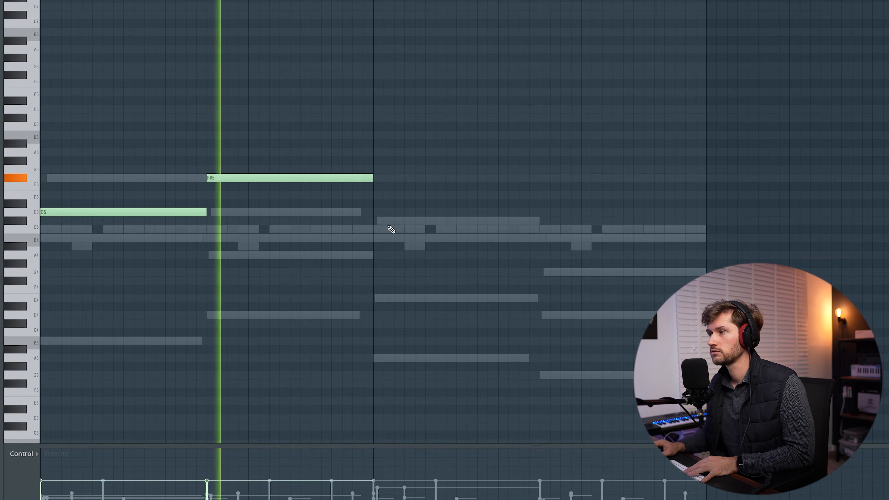
left_click(377, 221)
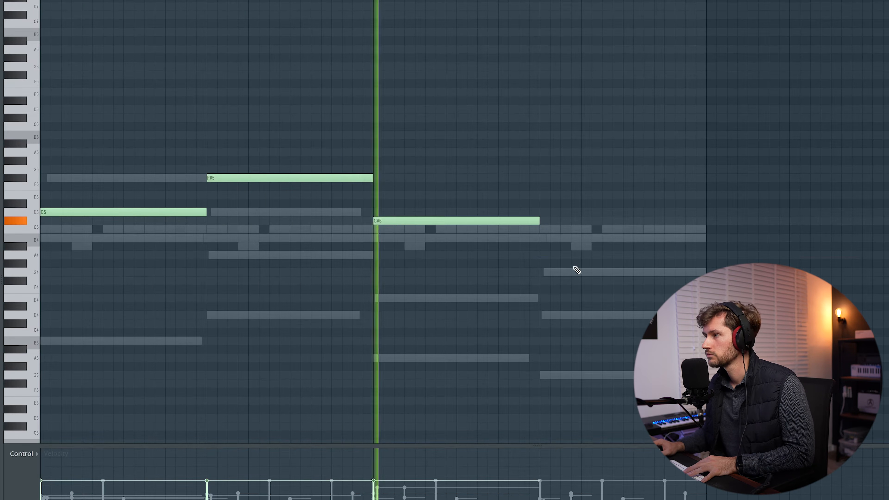
left_click(549, 239)
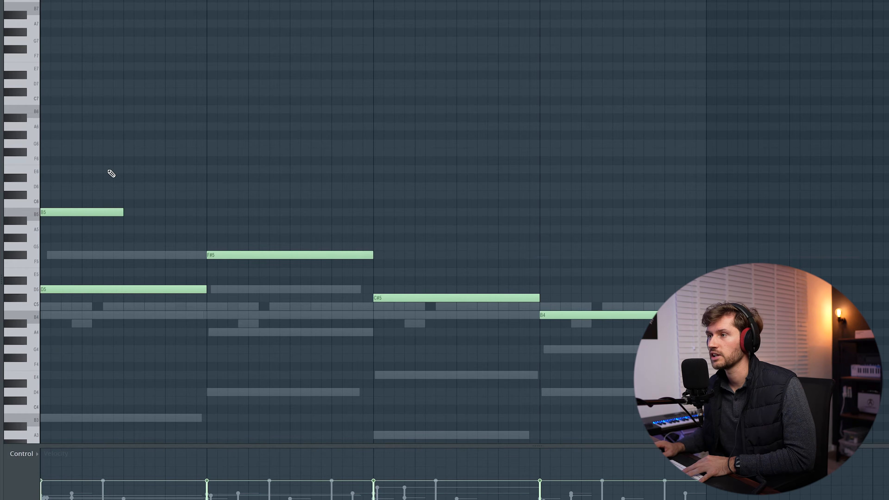
Fill in the upper melody with F#6, D6, F#6 and A6 in the first two bars and C#6 and B5 in the last two
left_click(211, 153)
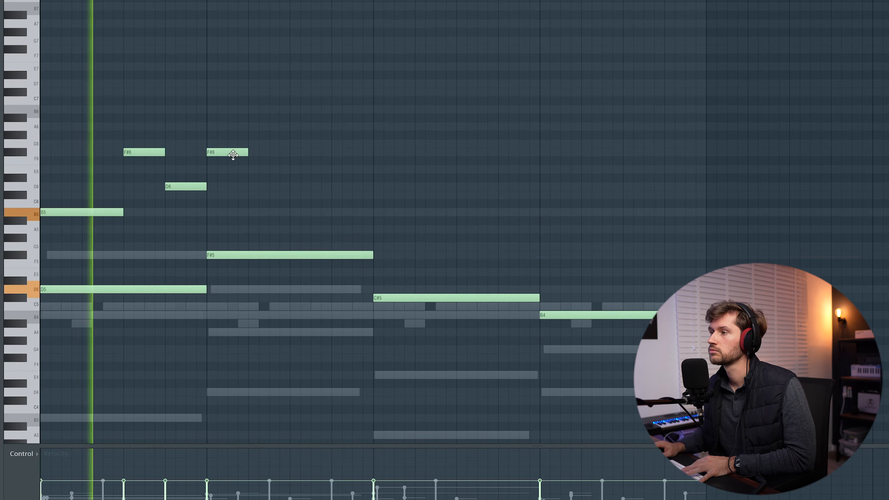
mouse_move(248, 152)
left_mouse_down()
mouse_move(337, 151)
mouse_move(329, 154)
left_mouse_up()
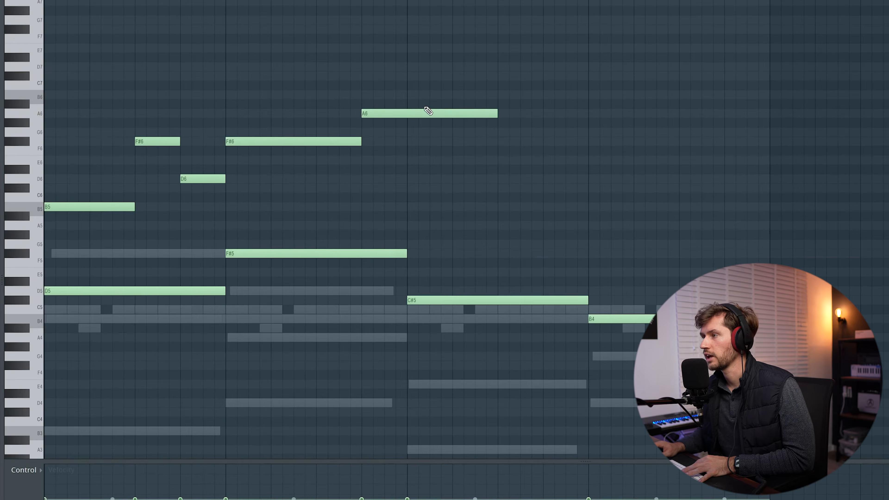
left_click_drag(277, 110, 249, 260)
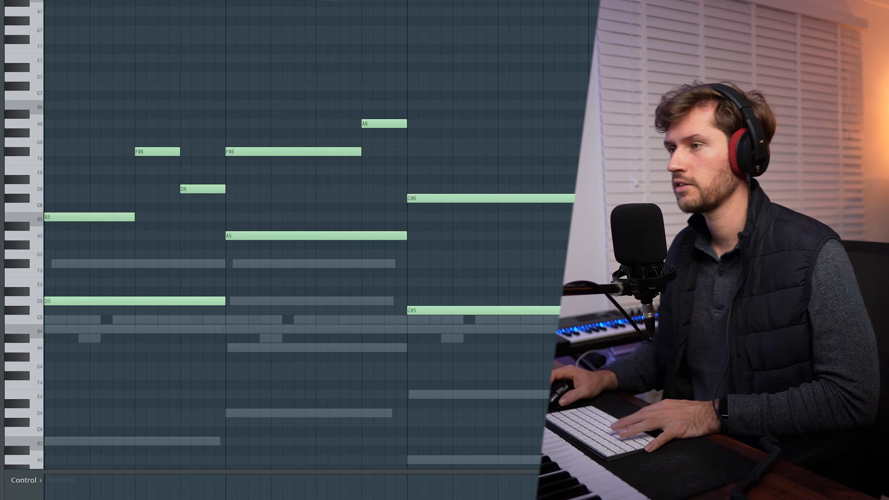
key("space")
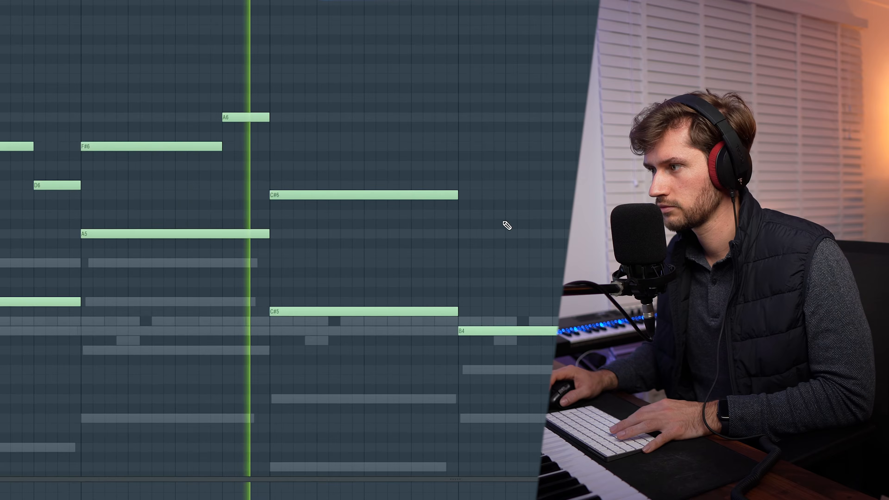
left_click(515, 214)
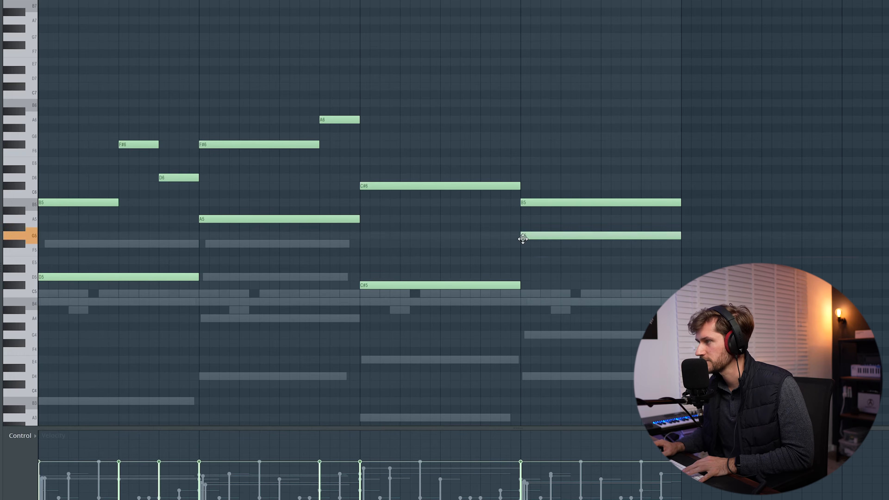
Add a one-bar A3 note in bar three after the B4 and D4 notes and raise it one octave
scroll(554, 232, "right", 1)
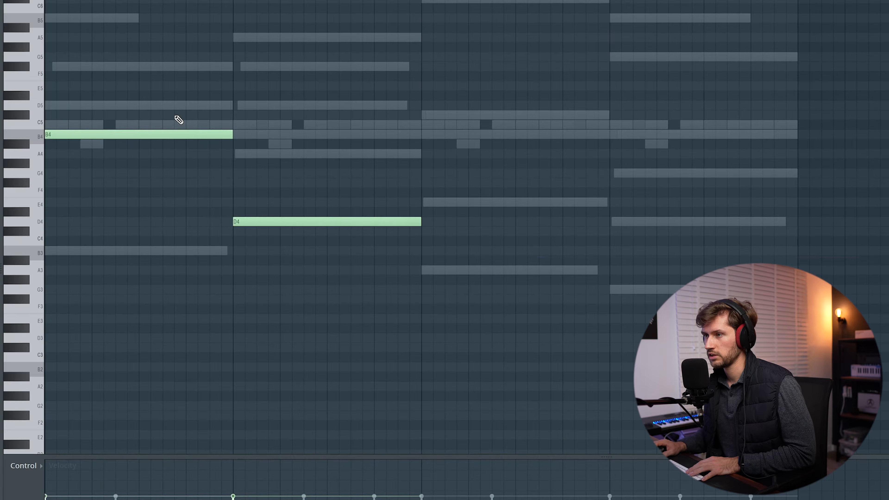
left_click(464, 270)
key("ctrl+Up")
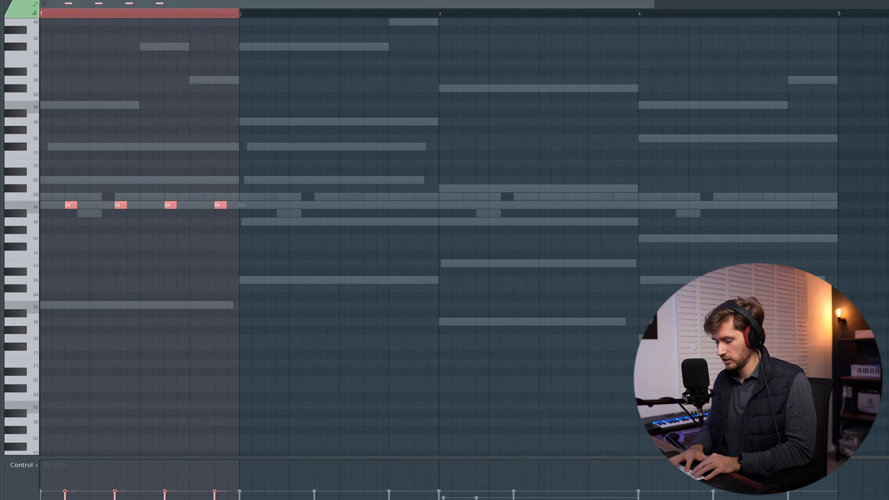
Repeat the one-bar off-beat B4 pattern of Strings #2 three times to fill four bars and play it back
key("ctrl+b")
key("ctrl+b")
key("ctrl+b")
key("space")
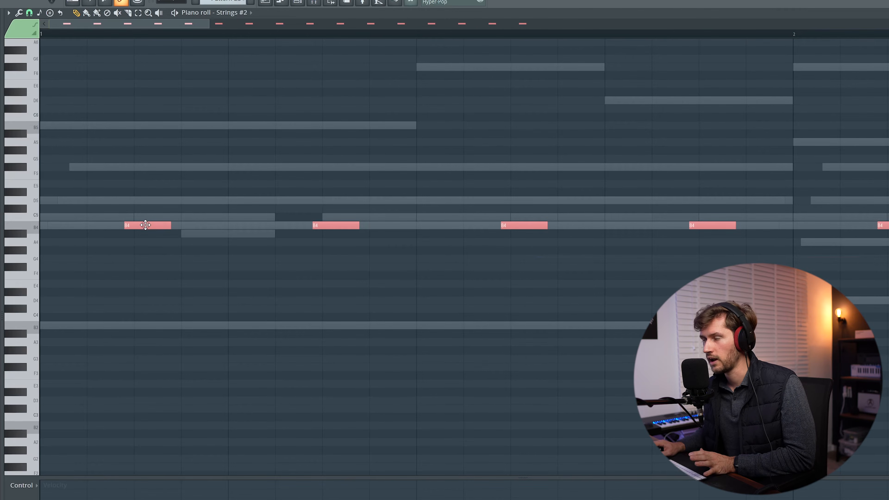
key("space")
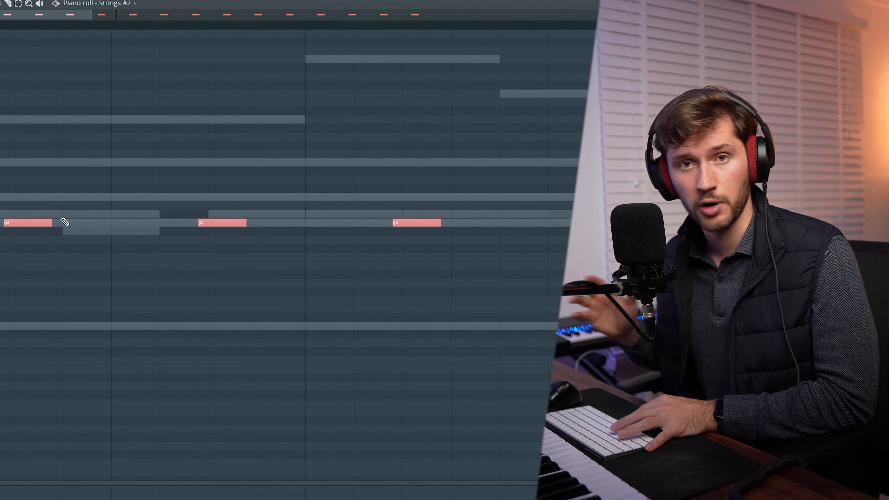
left_click_drag(73, 13, 442, 6)
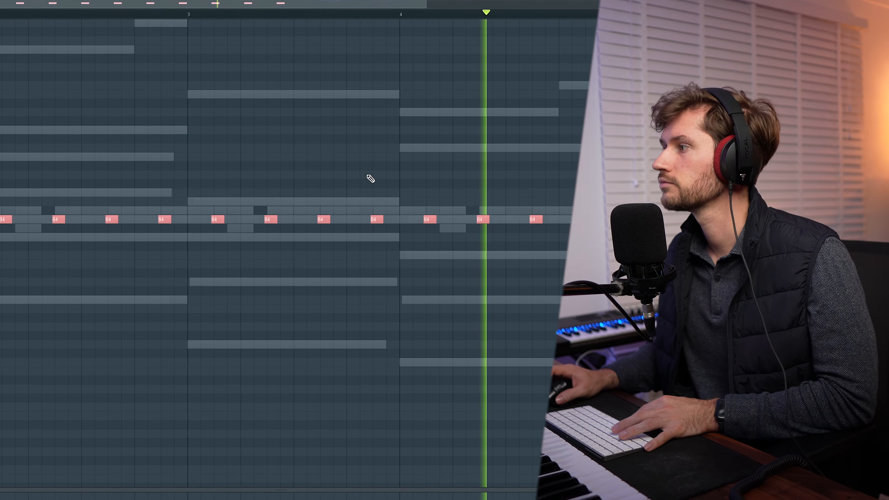